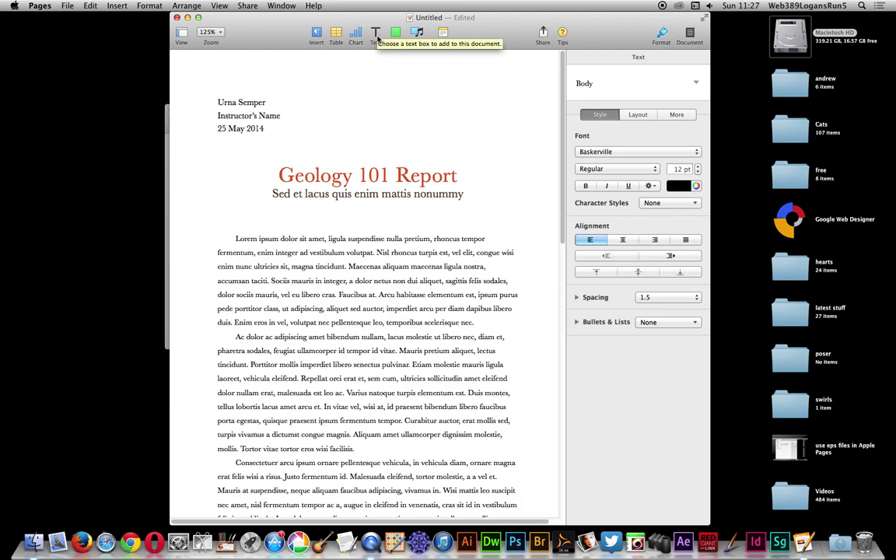
Insert a text box below the subtitle and set its glyph in GX Embellish3_02.
click(377, 36)
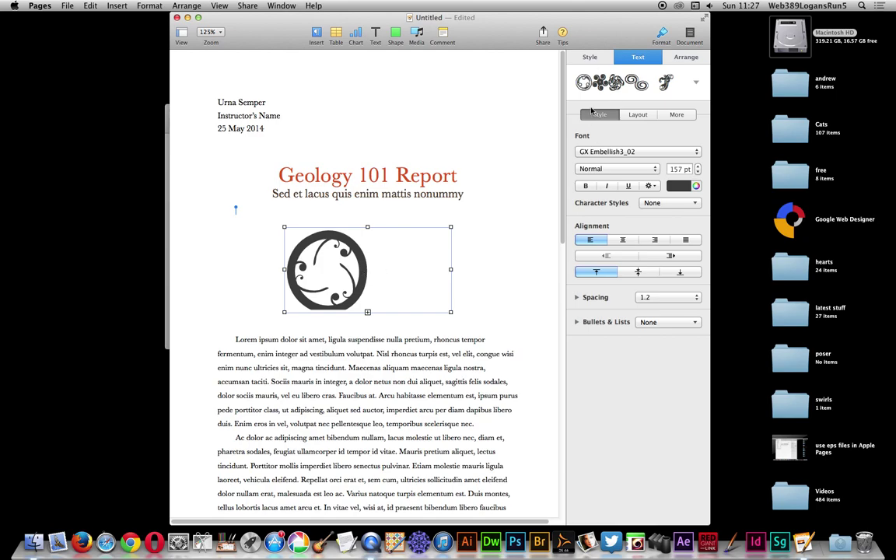
click(364, 274)
drag(366, 272, 278, 249)
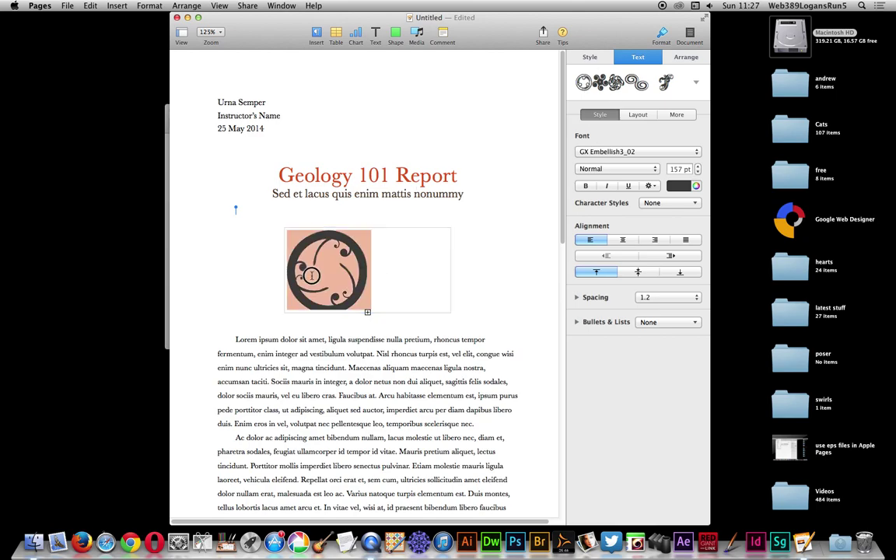
click(609, 152)
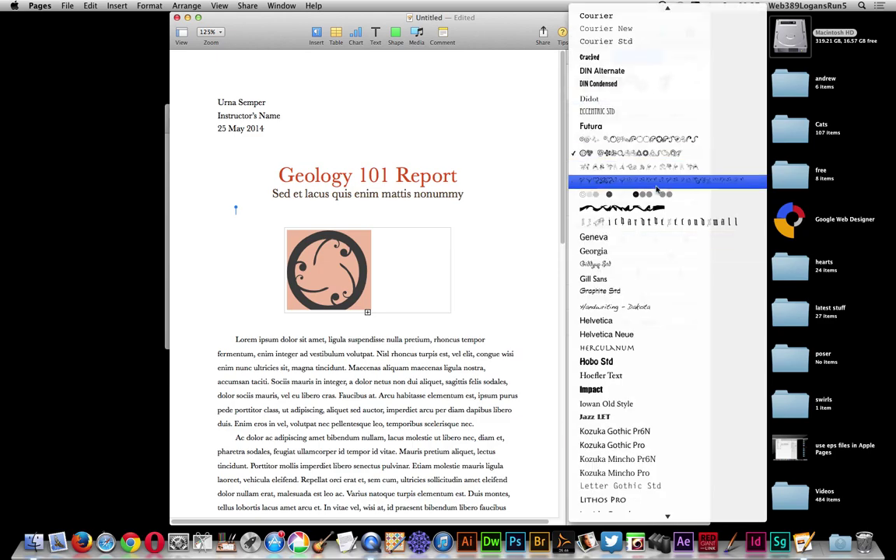
click(595, 154)
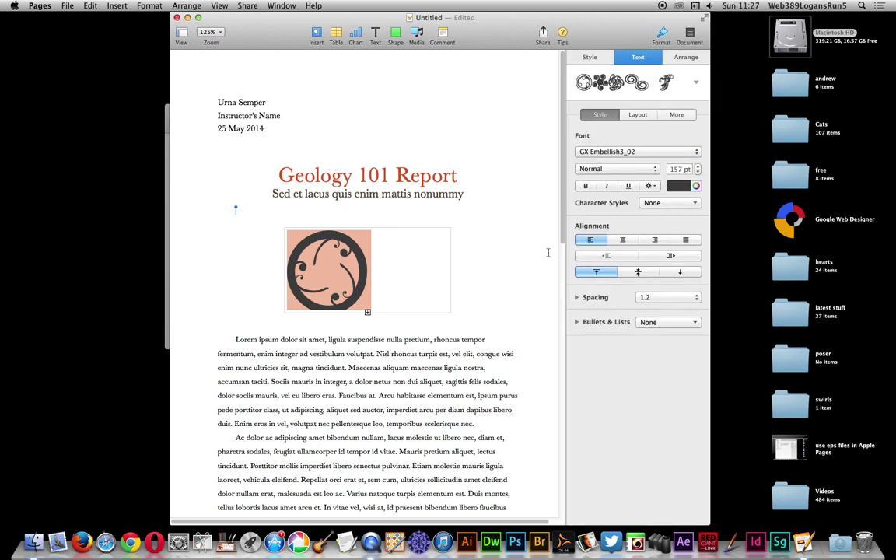
Change the glyph colour from salmon to dark rust orange-red, then show the Style settings.
click(678, 185)
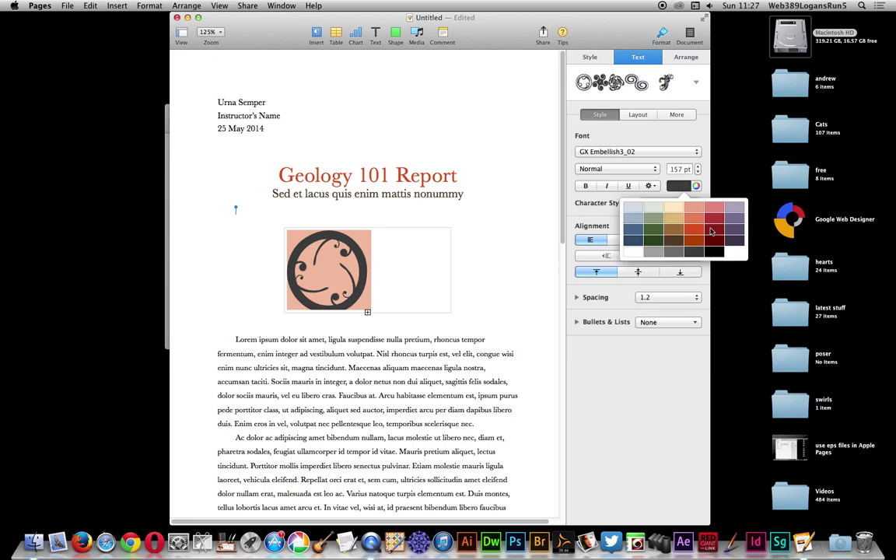
click(698, 223)
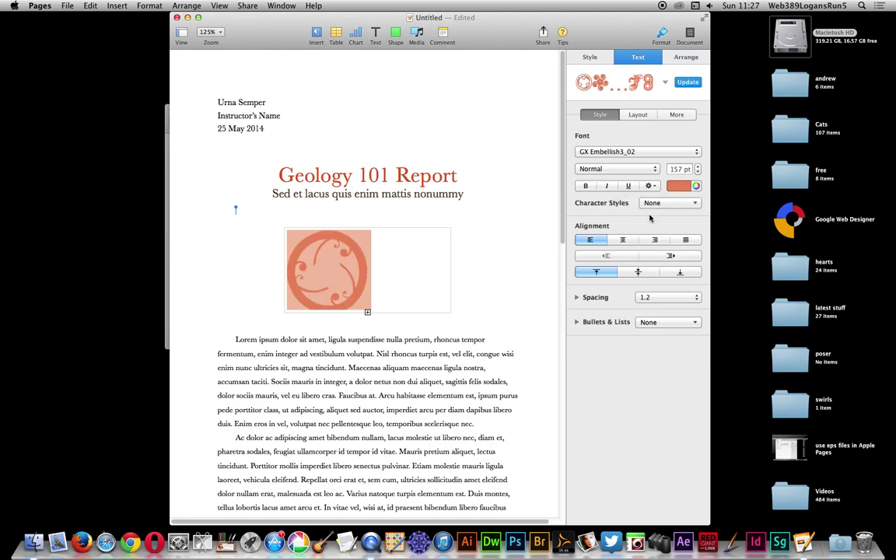
click(685, 187)
click(694, 240)
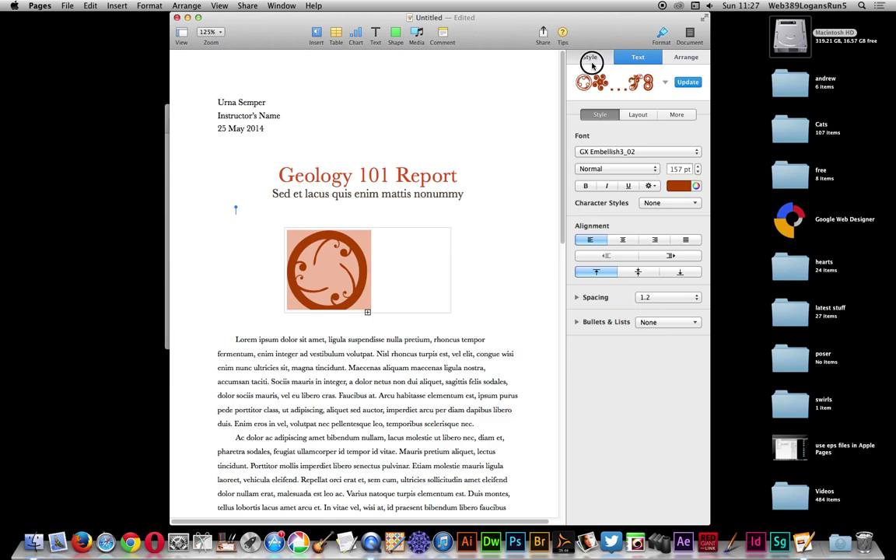
click(590, 59)
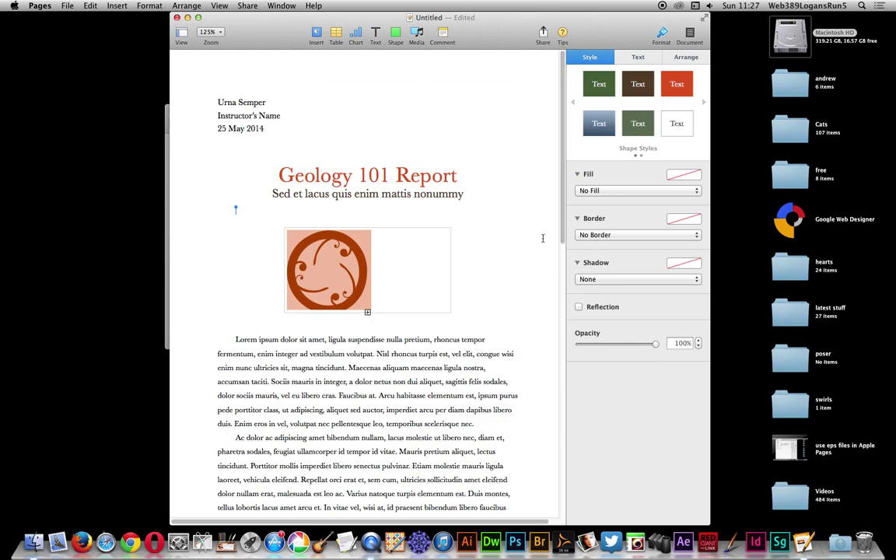
Give the box a Picture Frame border and a blue-grey Advanced Gradient Fill.
click(620, 235)
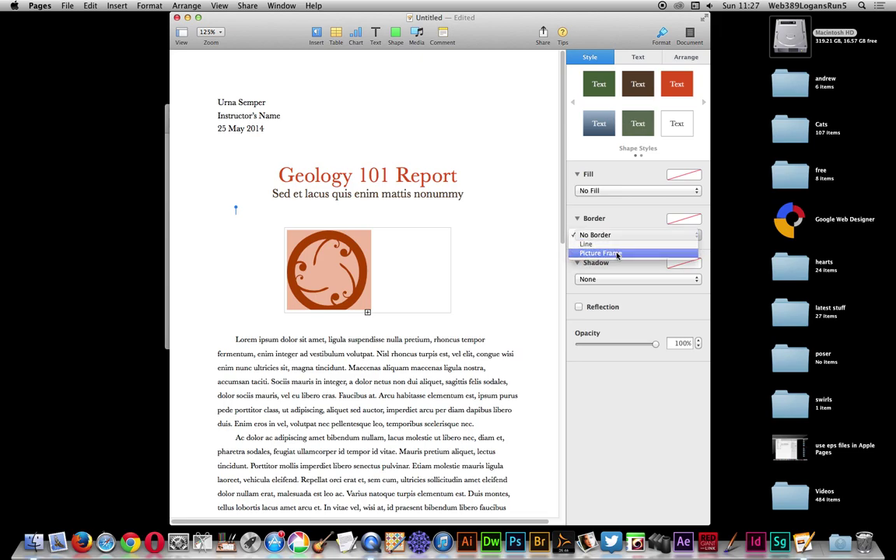
click(618, 253)
click(614, 191)
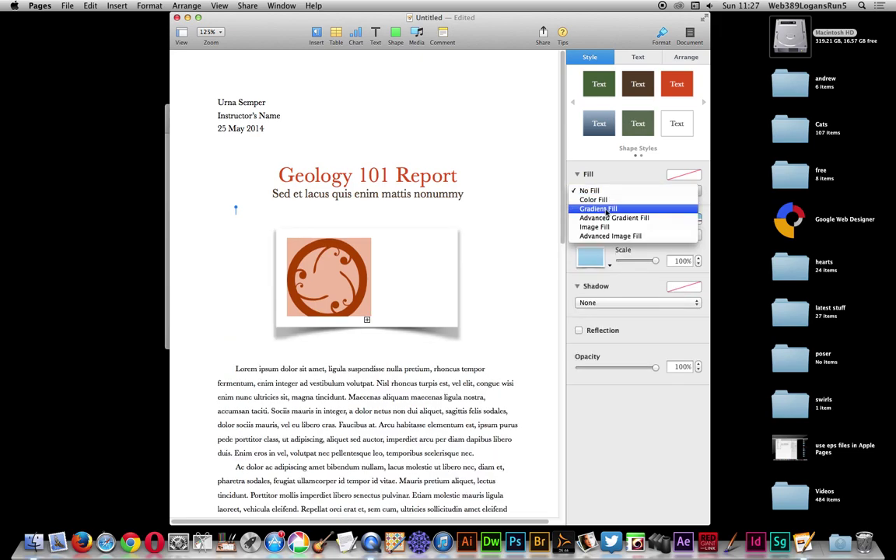
click(594, 200)
click(603, 191)
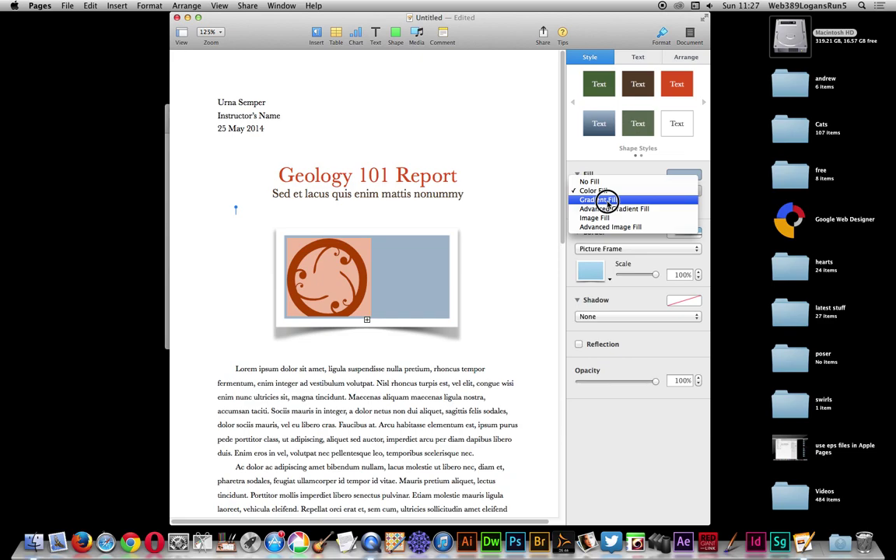
click(609, 192)
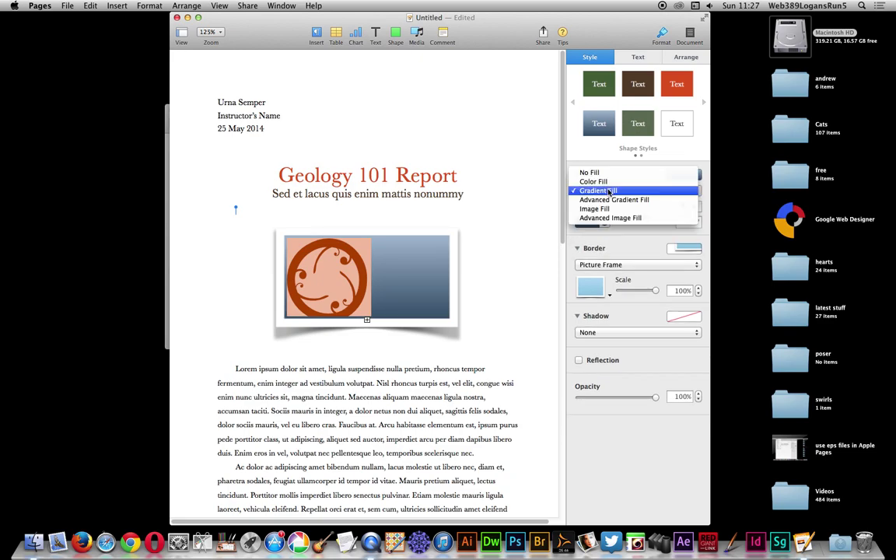
click(607, 205)
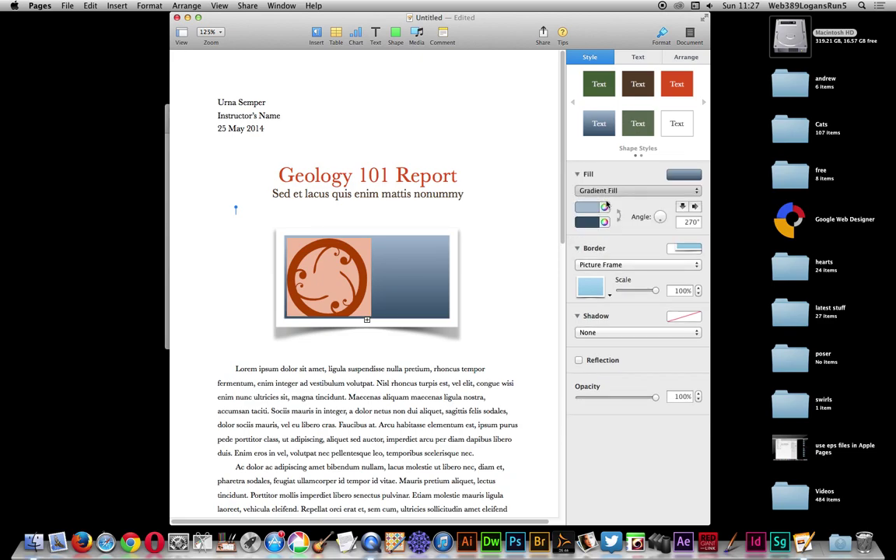
click(607, 192)
click(648, 85)
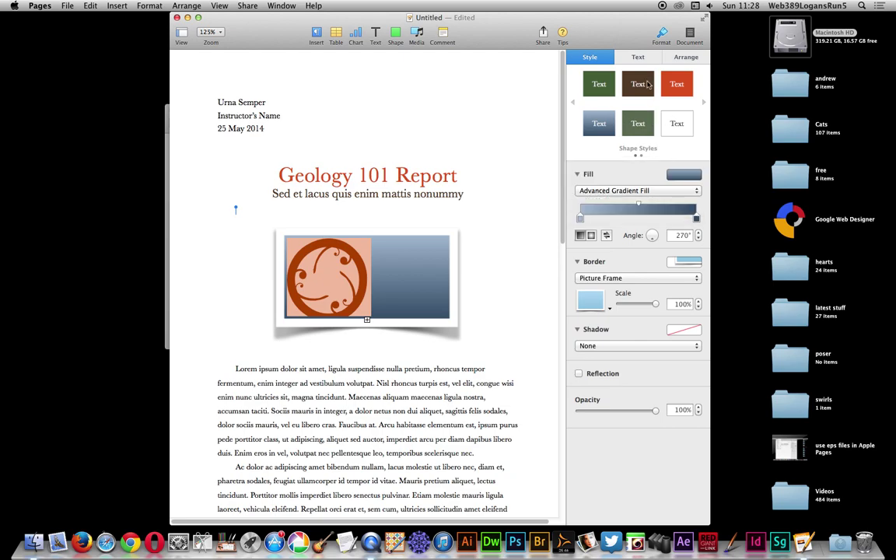
Check the box's text formatting and layout, then show its placement and rotation options.
click(638, 57)
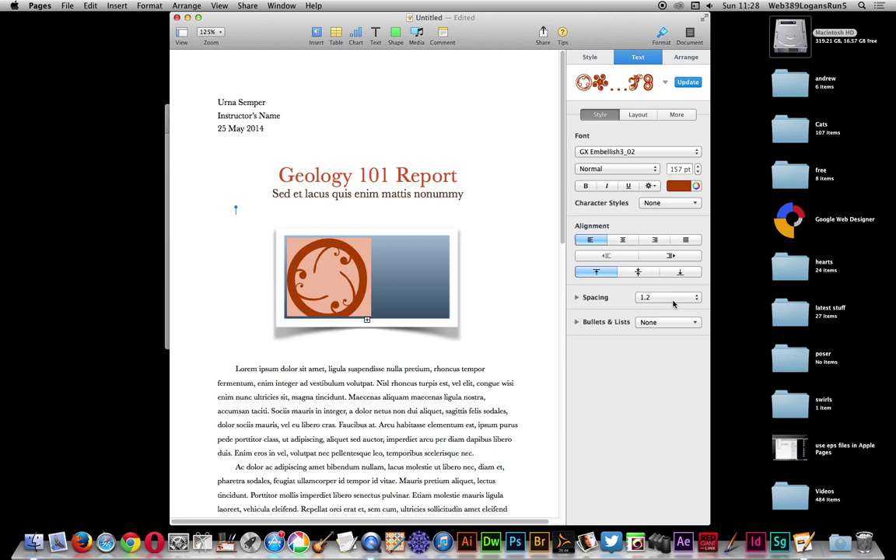
click(374, 259)
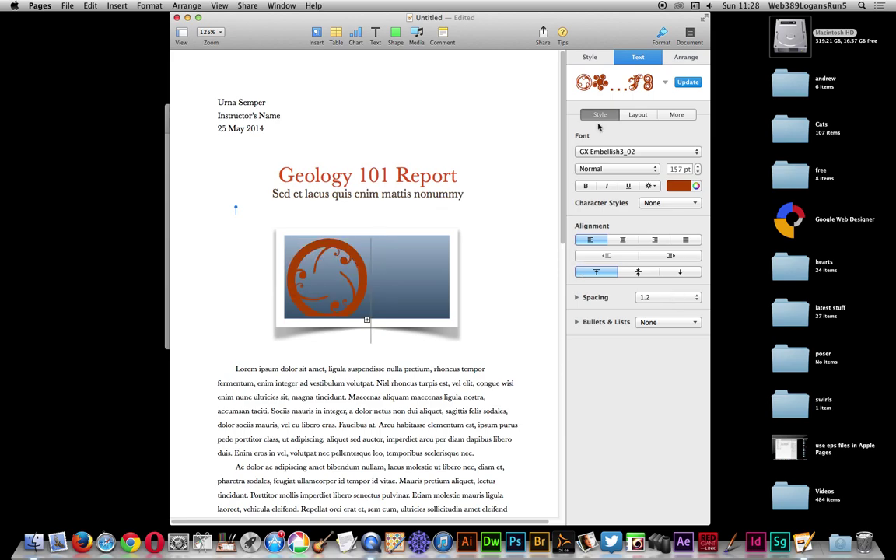
click(637, 115)
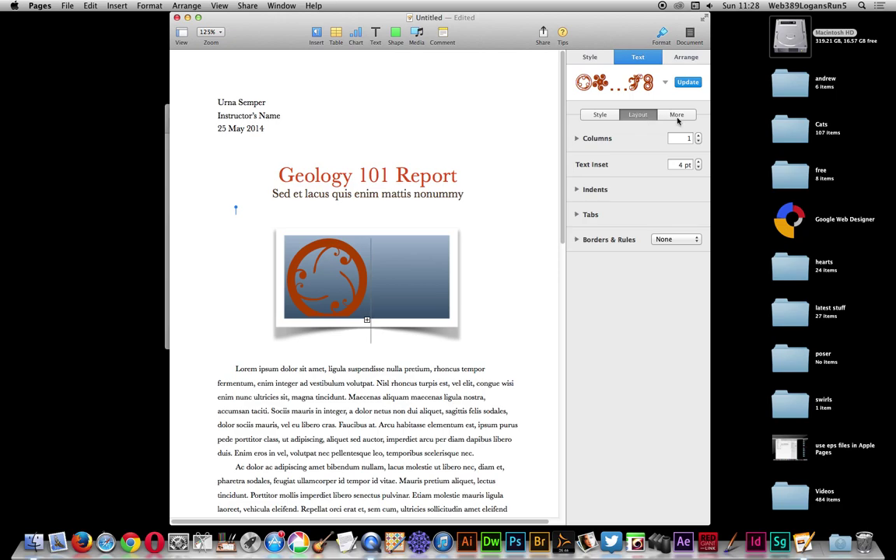
click(684, 59)
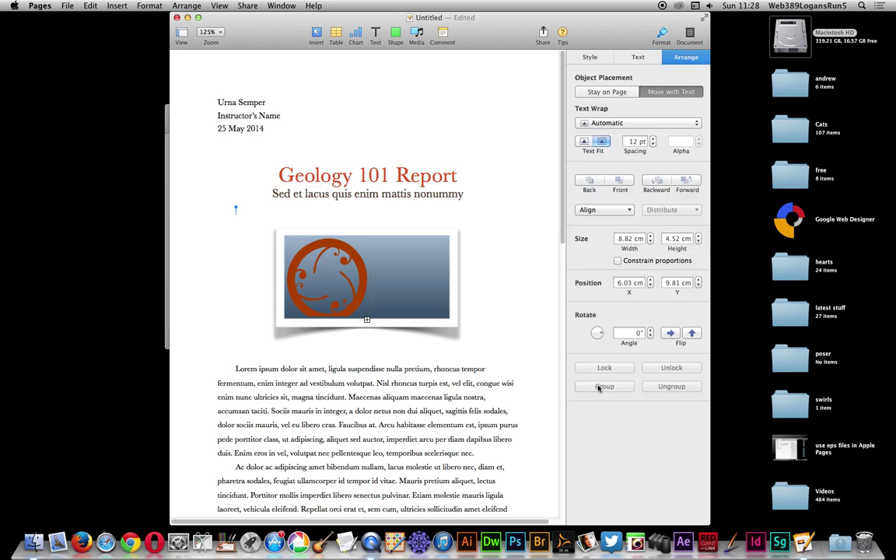
Rotate the framed glyph box to about 17° and select its glyph text.
drag(597, 333, 605, 334)
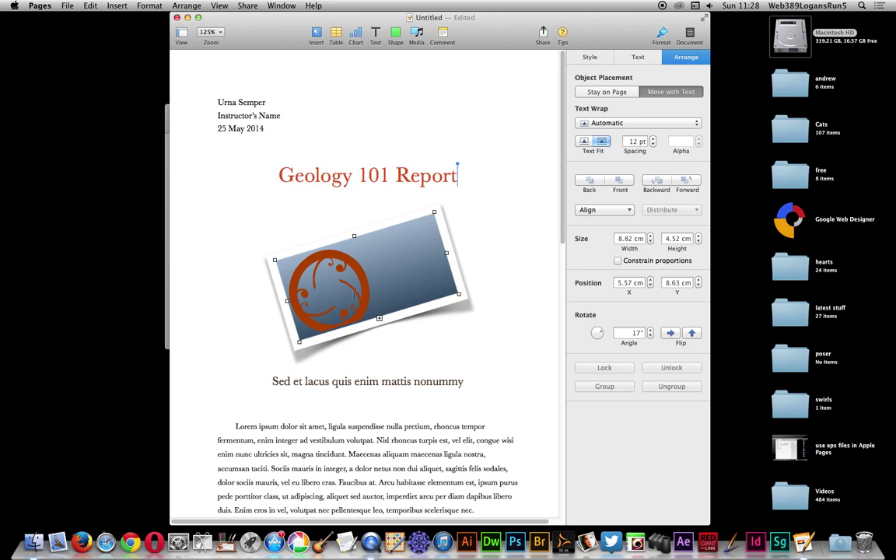
click(354, 294)
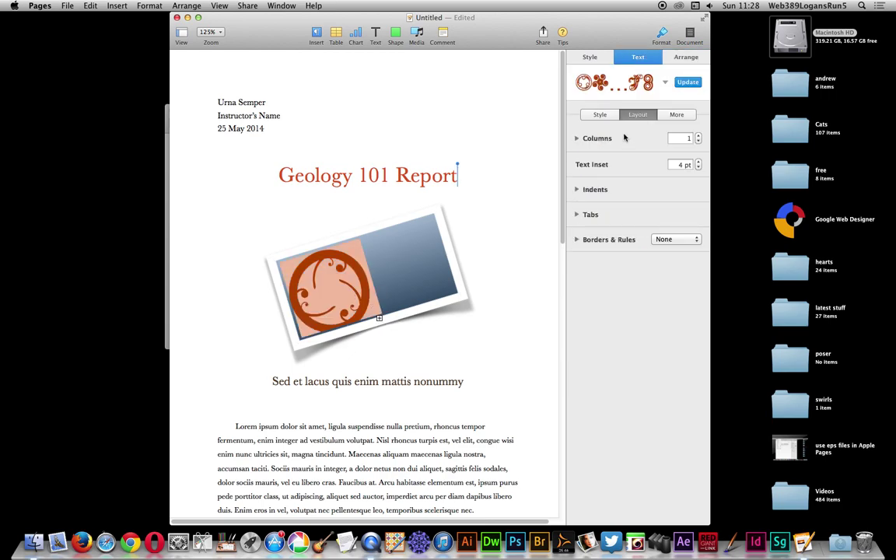
Step the glyph's font size up to 191 pt, then select the subtitle line.
click(599, 115)
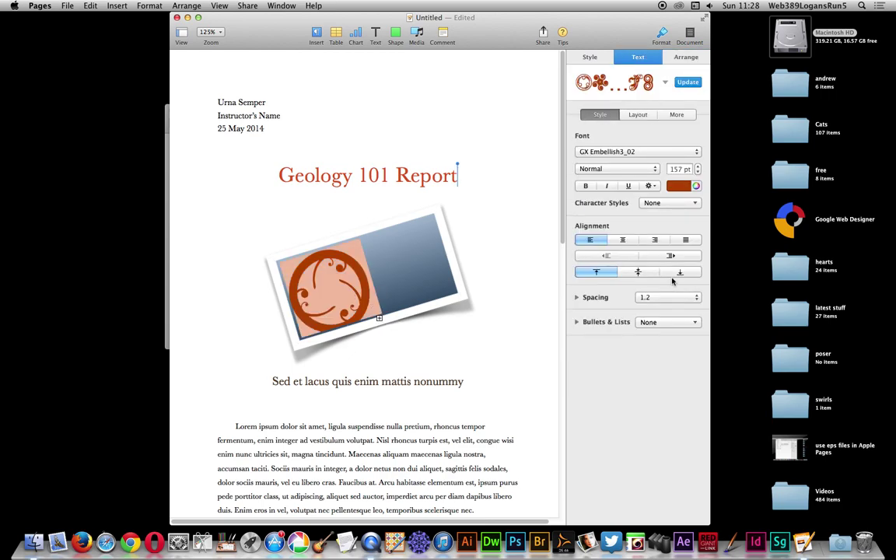
click(699, 166)
click(698, 166)
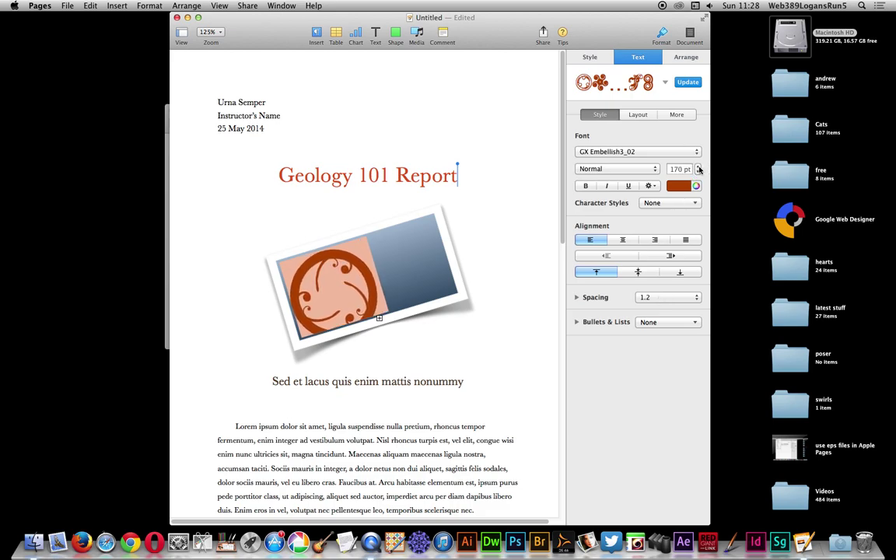
click(699, 168)
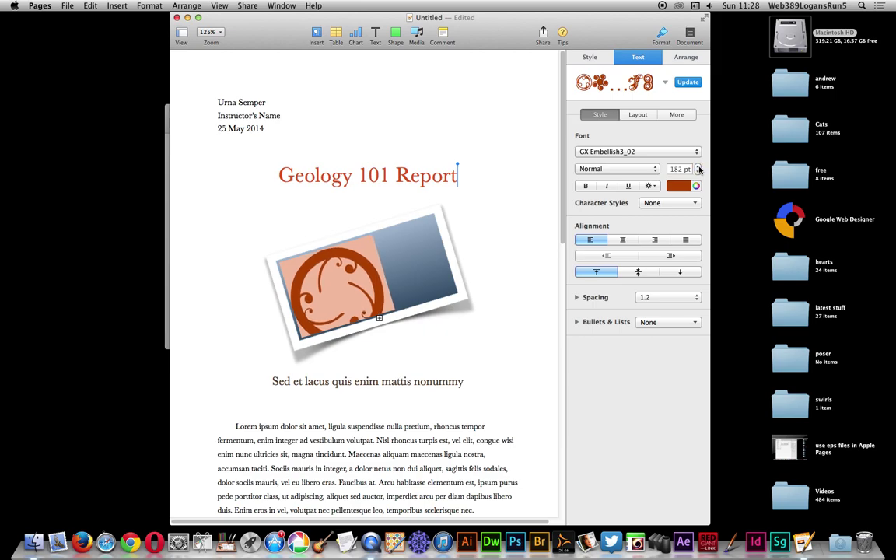
click(698, 169)
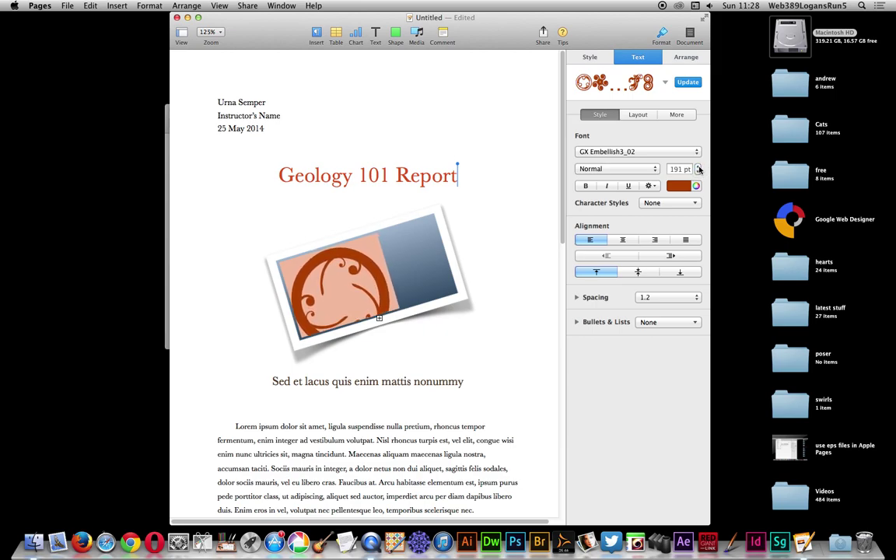
triple_click(456, 352)
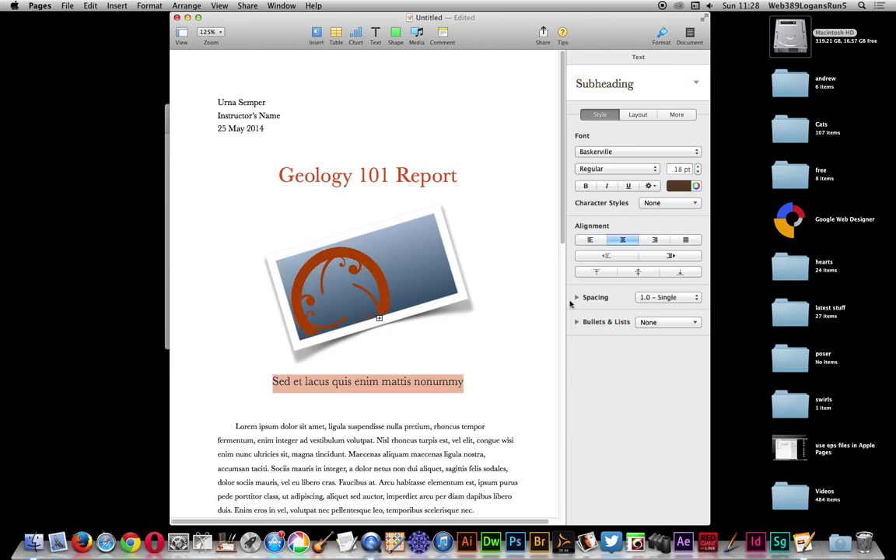